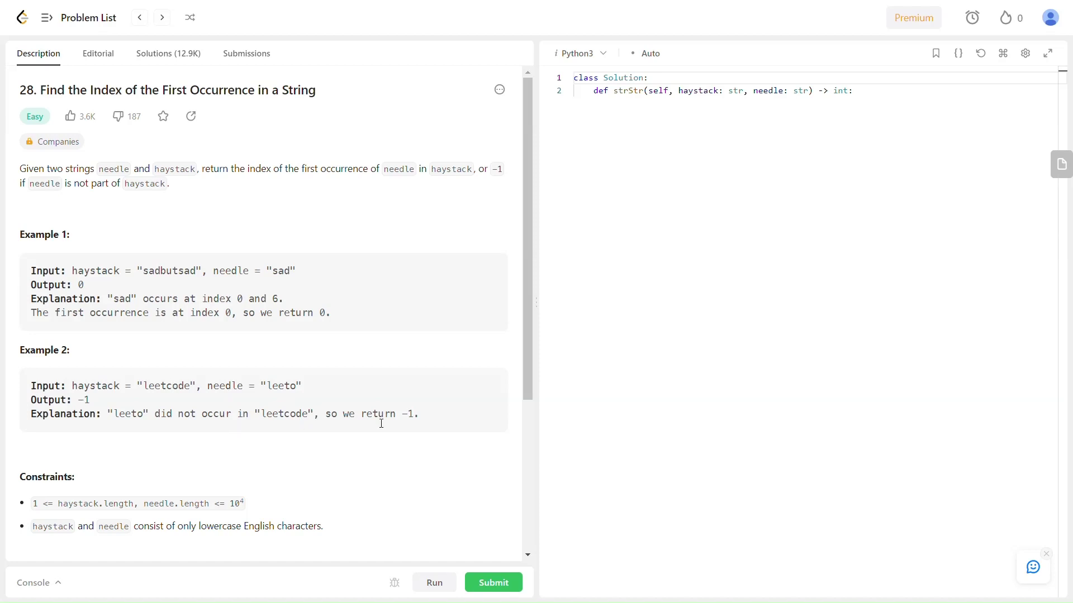
{"action": "scroll", "coordinate": [427, 421], "scroll_direction": "down", "scroll_amount": 2}
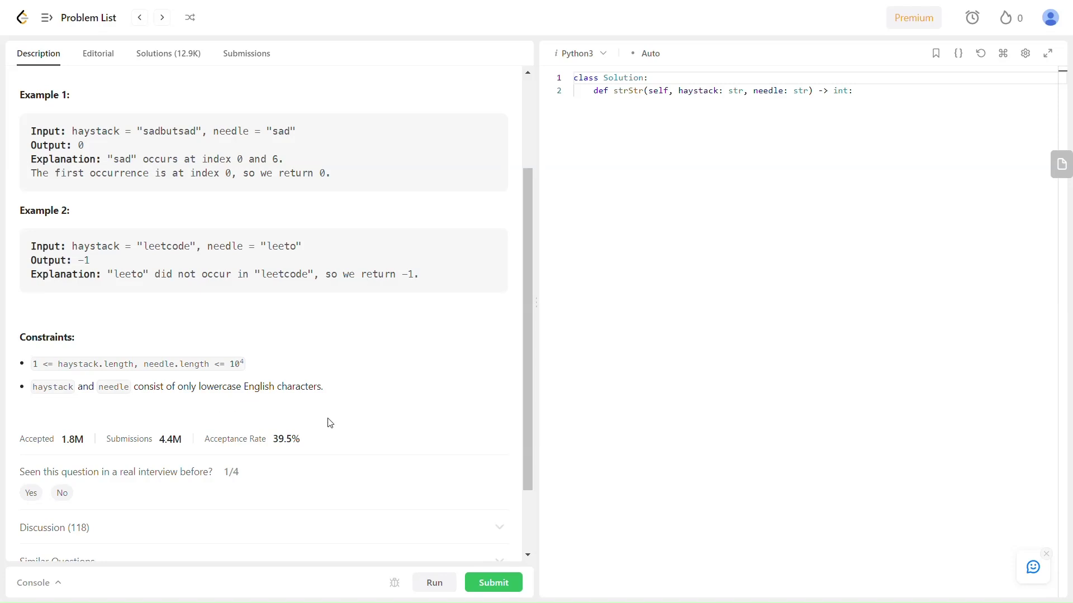
{"action": "scroll", "coordinate": [327, 422], "scroll_direction": "down", "scroll_amount": 2}
{"action": "scroll", "coordinate": [307, 440], "scroll_direction": "up", "scroll_amount": 4}
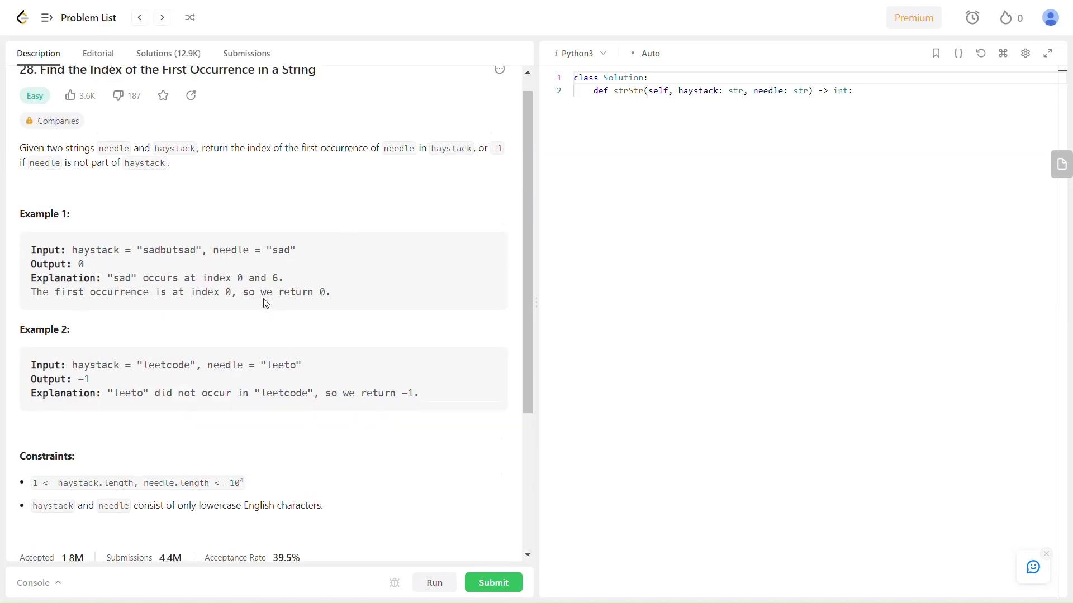
{"action": "scroll", "coordinate": [264, 304], "scroll_direction": "up", "scroll_amount": 1}
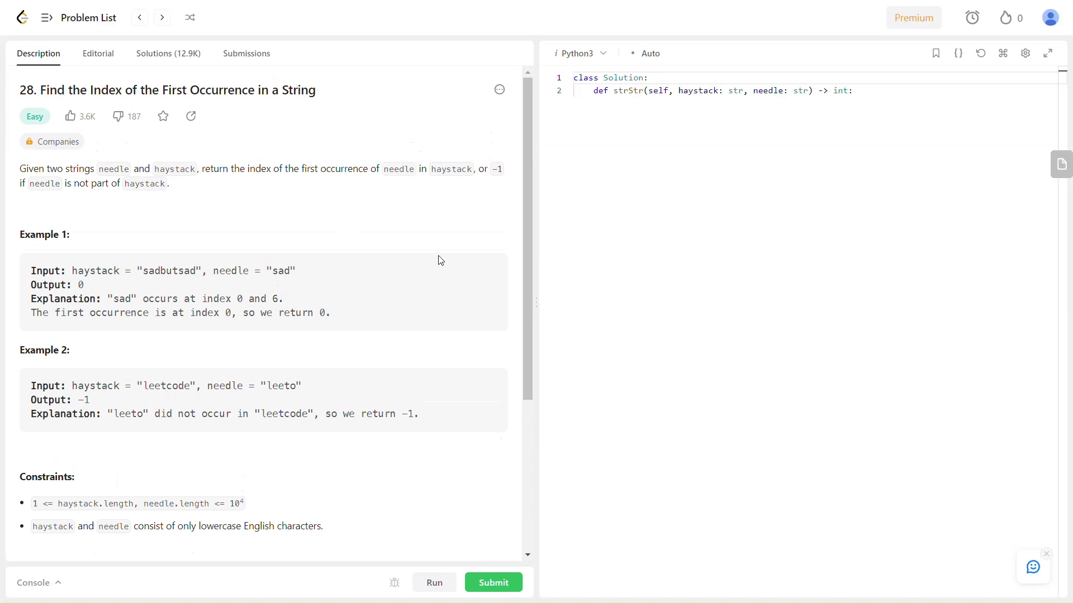
Step: Add 'if not needle: return 0' and an outer loop over range(len(haystack) - len(needle) + 1)
{"action": "left_click", "coordinate": [860, 94]}
{"action": "key", "text": "Return"}
{"action": "type", "text": "if not ne"}
{"action": "type", "text": "edle:"}
{"action": "key", "text": "Return"}
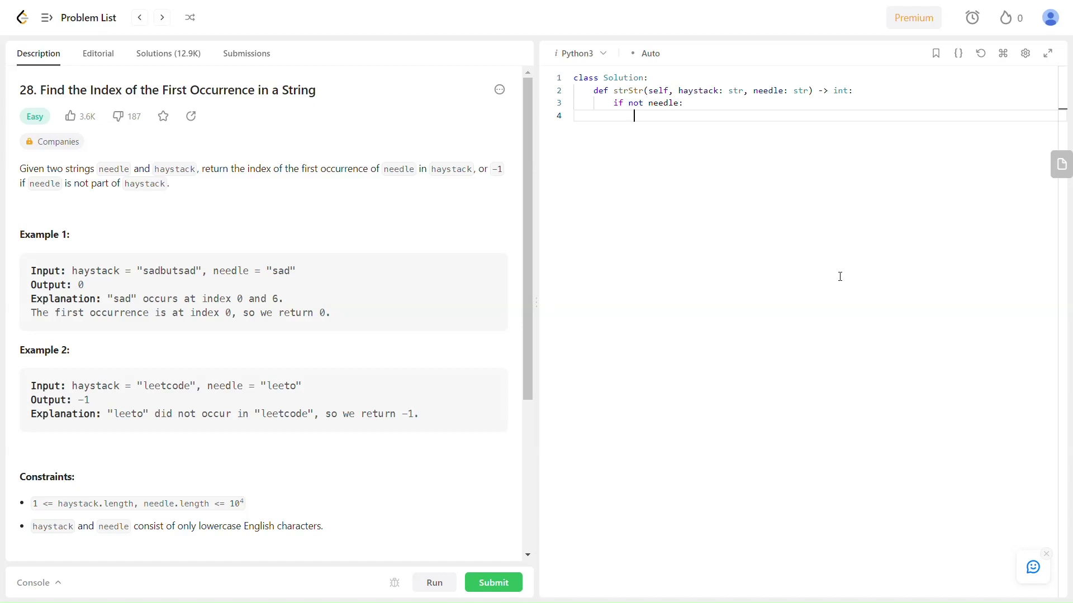
{"action": "type", "text": "return 0"}
{"action": "key", "text": "Return"}
{"action": "key", "text": "BackSpace"}
{"action": "type", "text": "for i"}
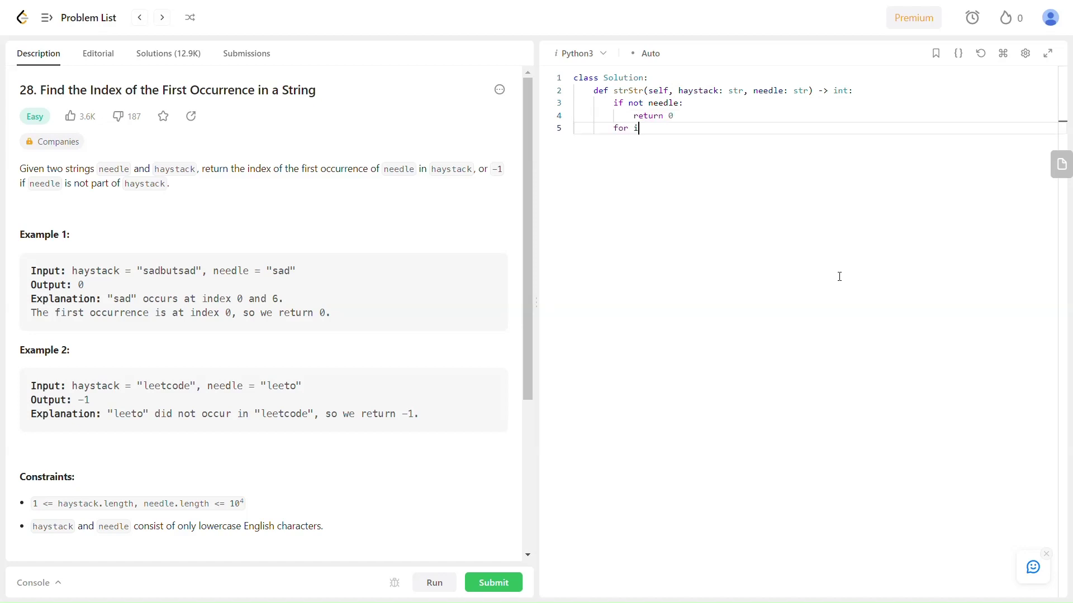
{"action": "type", "text": " in rang"}
{"action": "type", "text": "e("}
{"action": "type", "text": "len(hay"}
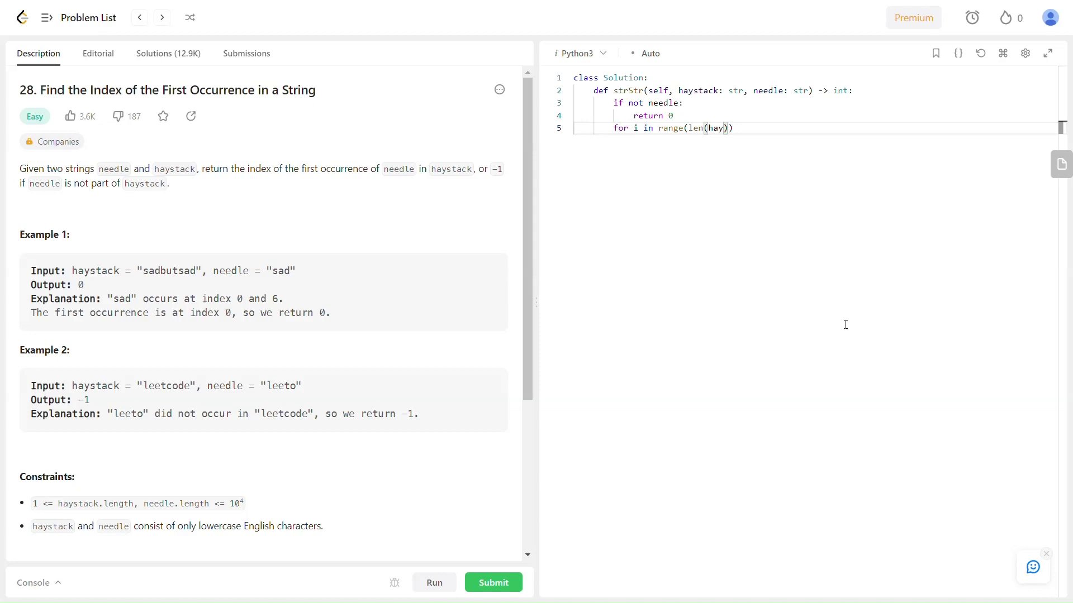
{"action": "type", "text": "stack"}
{"action": "type", "text": ") "}
{"action": "type", "text": "- len(nee"}
{"action": "type", "text": "dle"}
{"action": "type", "text": ") + 1"}
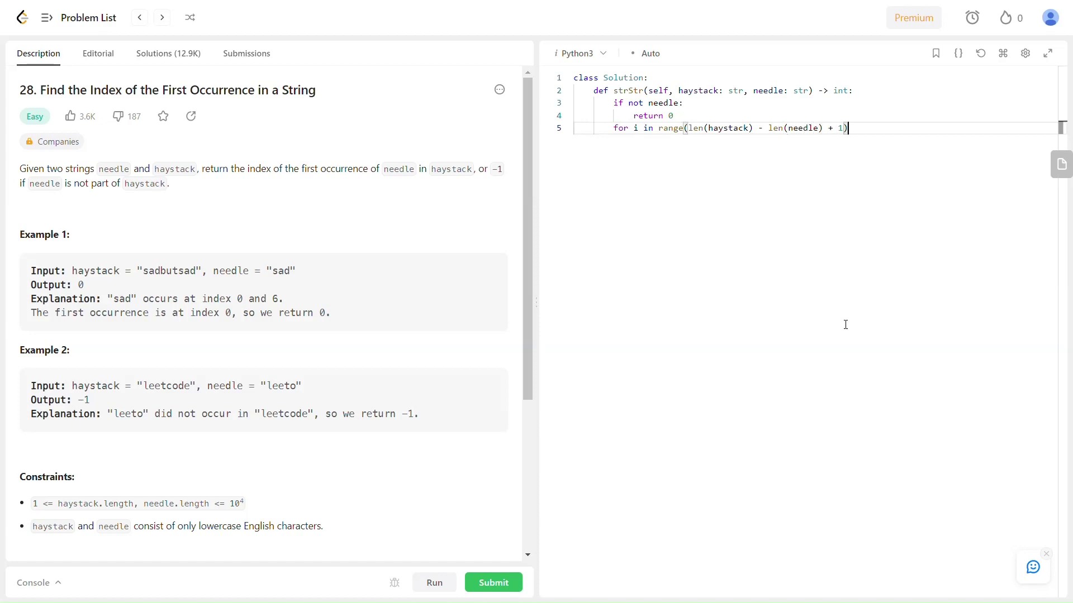
{"action": "type", "text": "):"}
{"action": "key", "text": "Return"}
{"action": "type", "text": "f"}
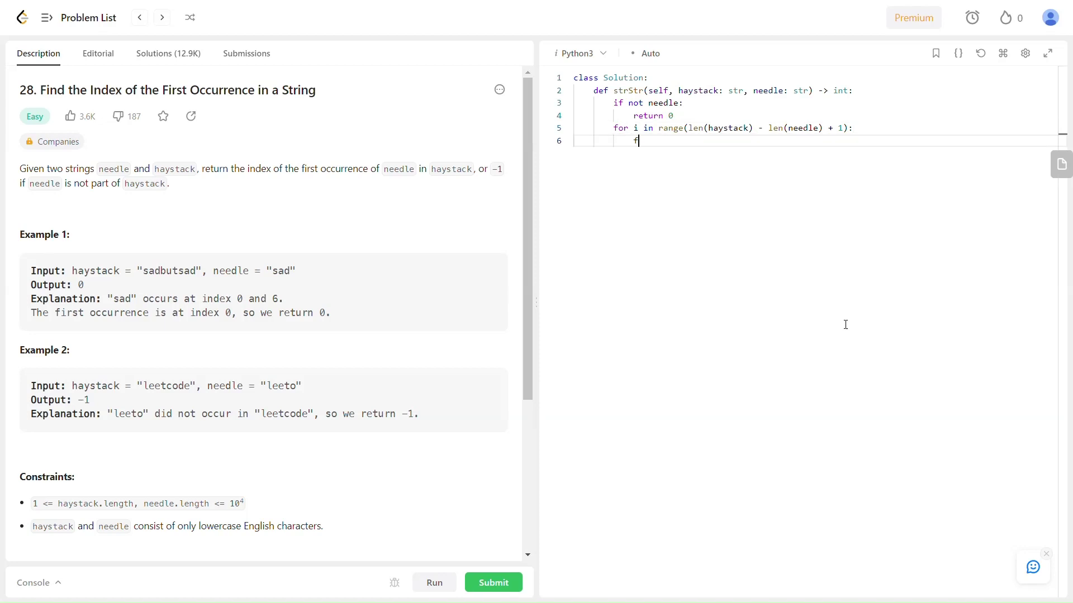
{"action": "type", "text": "or j in r"}
{"action": "type", "text": "ange(len"}
{"action": "type", "text": "("}
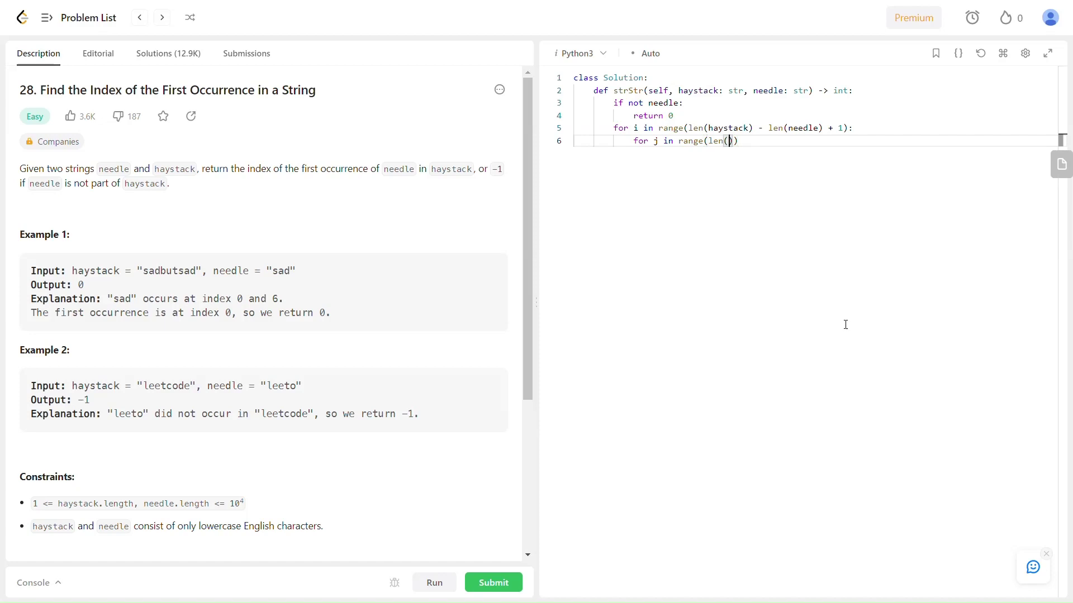
{"action": "type", "text": "needle)):"}
Step: Write the inner comparison loop with break on mismatch, 'else: return i', and a trailing 'return -1'
{"action": "key", "text": "Return"}
{"action": "type", "text": "if ha"}
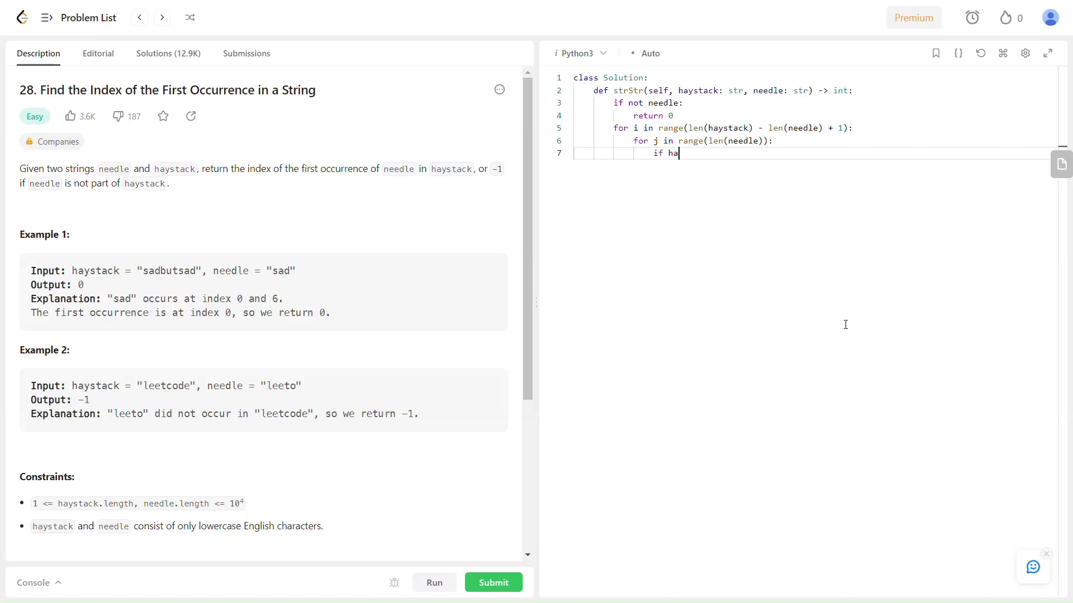
{"action": "type", "text": "ystack"}
{"action": "type", "text": "[i+j"}
{"action": "type", "text": "]"}
{"action": "type", "text": " != needl"}
{"action": "type", "text": "e[j]"}
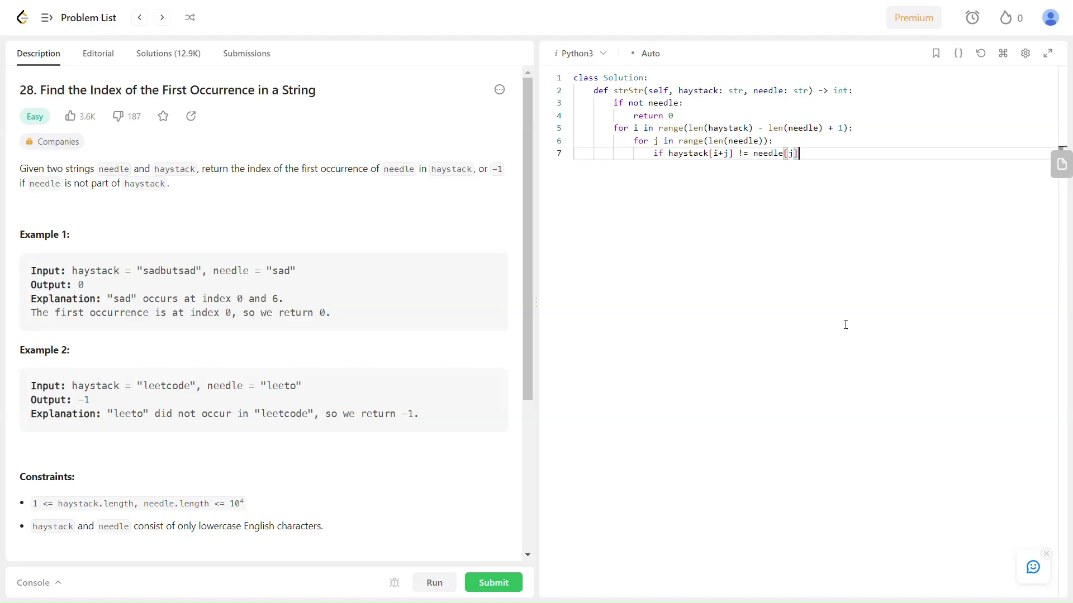
{"action": "type", "text": ":"}
{"action": "key", "text": "Return"}
{"action": "type", "text": "brea"}
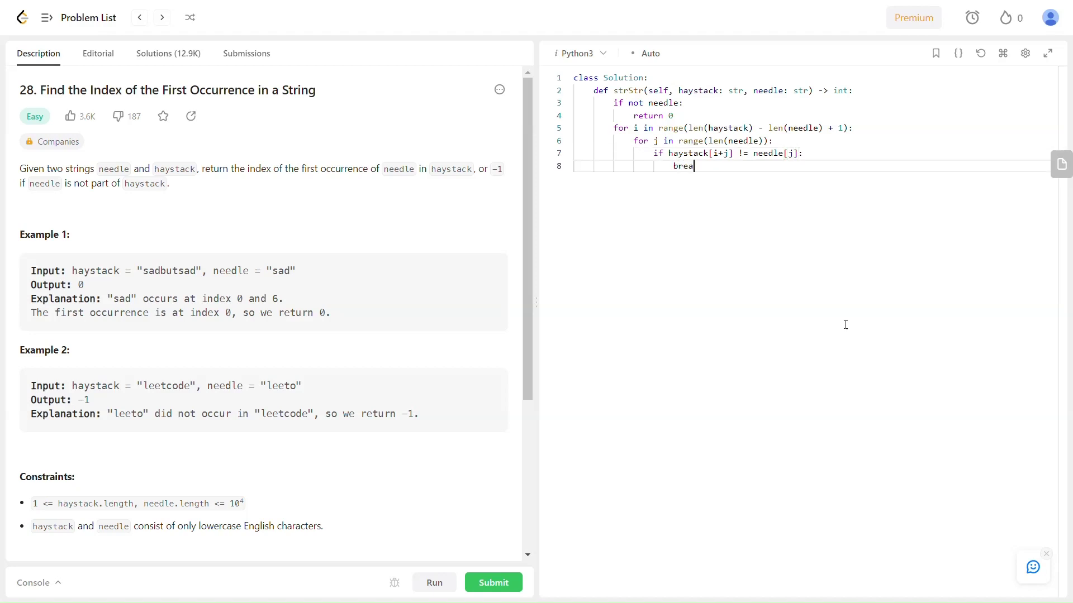
{"action": "type", "text": "k"}
{"action": "key", "text": "Return"}
{"action": "key", "text": "BackSpace"}
{"action": "key", "text": "BackSpace"}
{"action": "type", "text": "e"}
{"action": "type", "text": "lse:"}
{"action": "key", "text": "Return"}
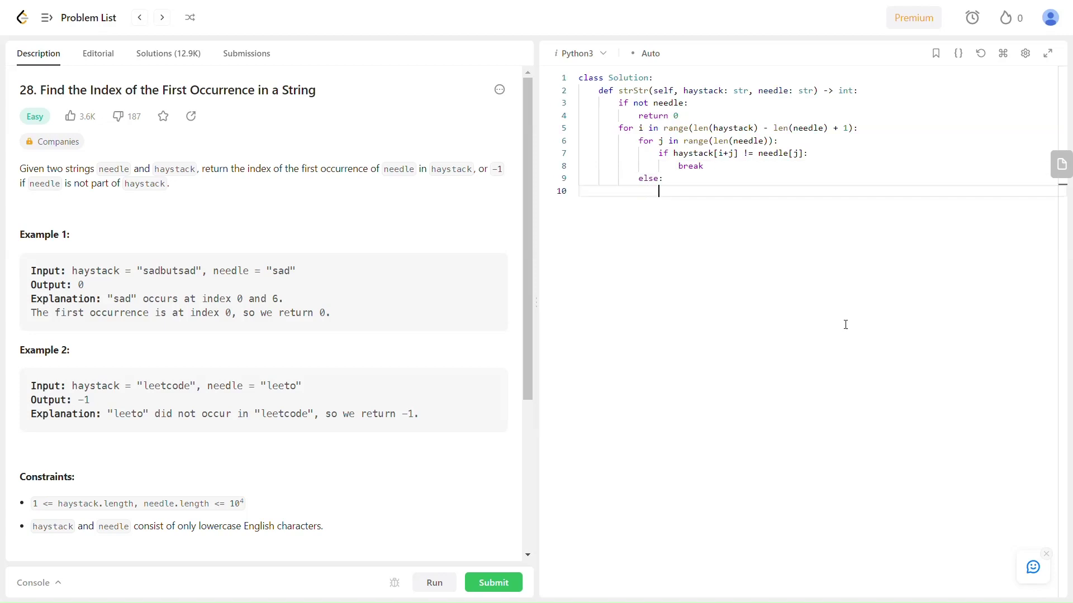
{"action": "type", "text": "return i"}
{"action": "key", "text": "Return"}
{"action": "key", "text": "BackSpace"}
{"action": "key", "text": "BackSpace"}
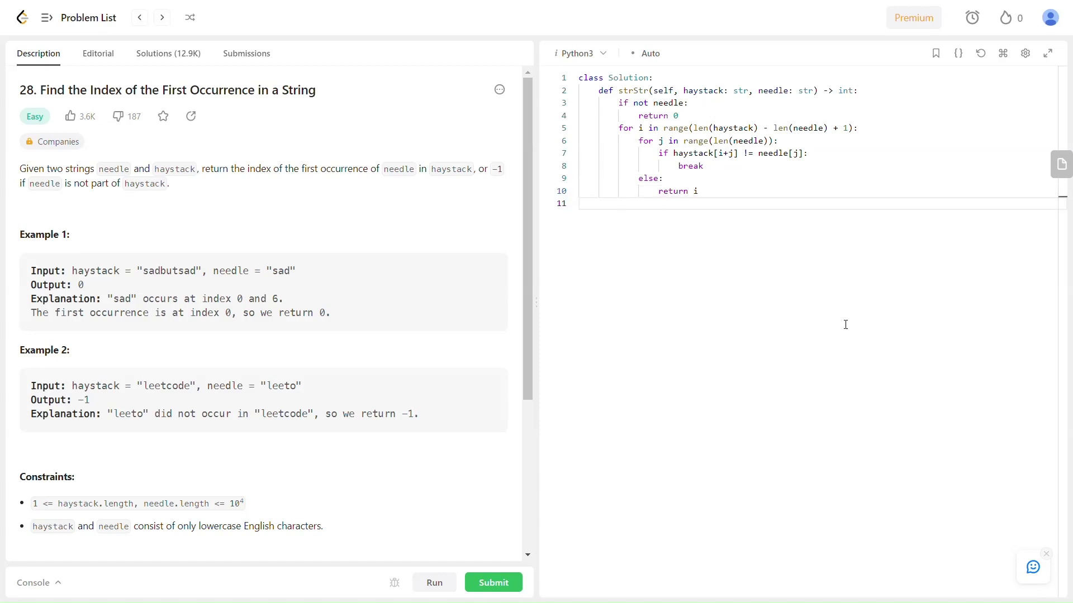
{"action": "type", "text": "return -"}
{"action": "type", "text": "1"}
Step: Run the solution and check that Case 1 and Case 2 both show Accepted
{"action": "left_click", "coordinate": [445, 580]}
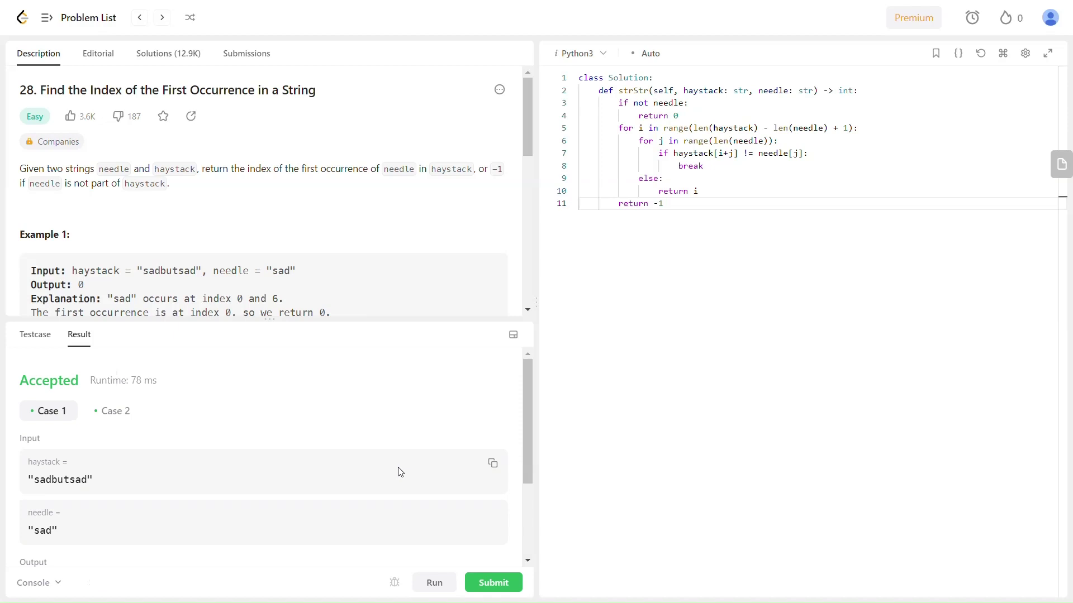
{"action": "scroll", "coordinate": [308, 469], "scroll_direction": "down", "scroll_amount": 2}
{"action": "scroll", "coordinate": [306, 470], "scroll_direction": "down", "scroll_amount": 1}
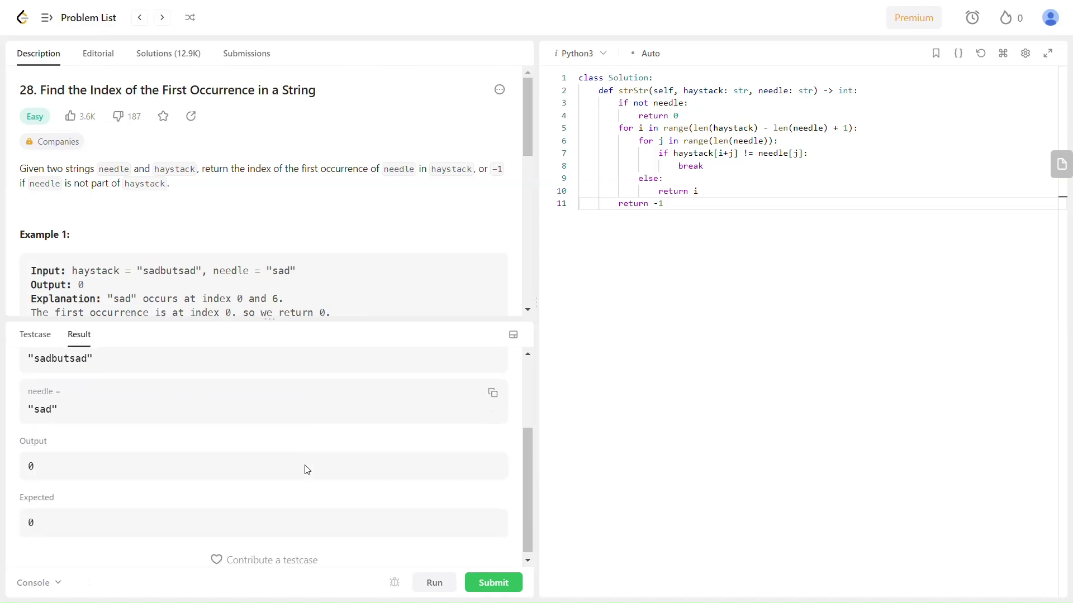
{"action": "scroll", "coordinate": [307, 469], "scroll_direction": "up", "scroll_amount": 3}
{"action": "left_click", "coordinate": [142, 420]}
{"action": "scroll", "coordinate": [263, 438], "scroll_direction": "down", "scroll_amount": 1}
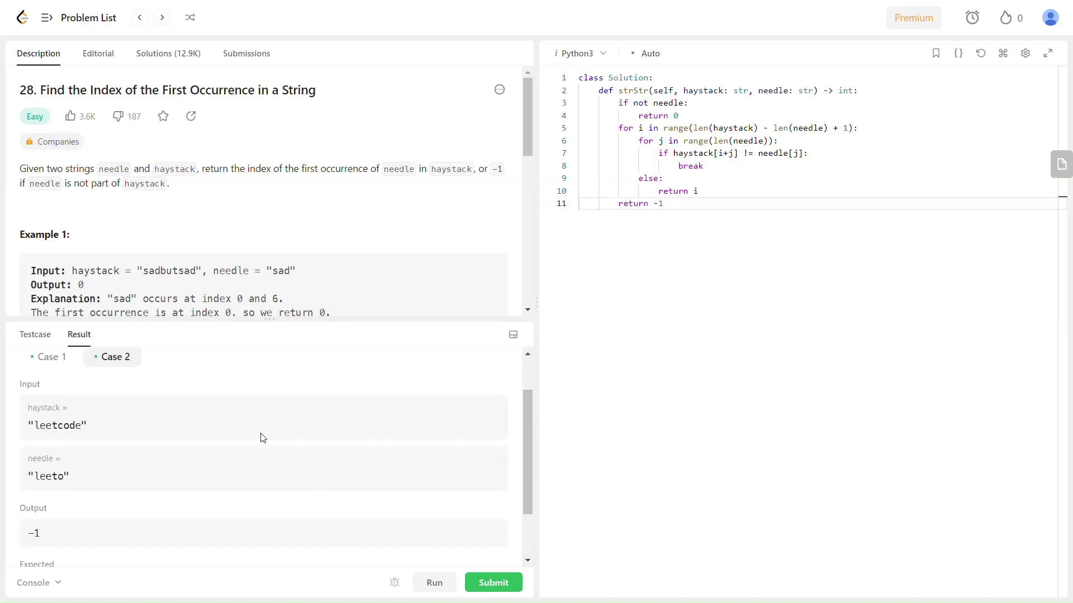
{"action": "scroll", "coordinate": [263, 438], "scroll_direction": "down", "scroll_amount": 2}
{"action": "scroll", "coordinate": [264, 438], "scroll_direction": "up", "scroll_amount": 3}
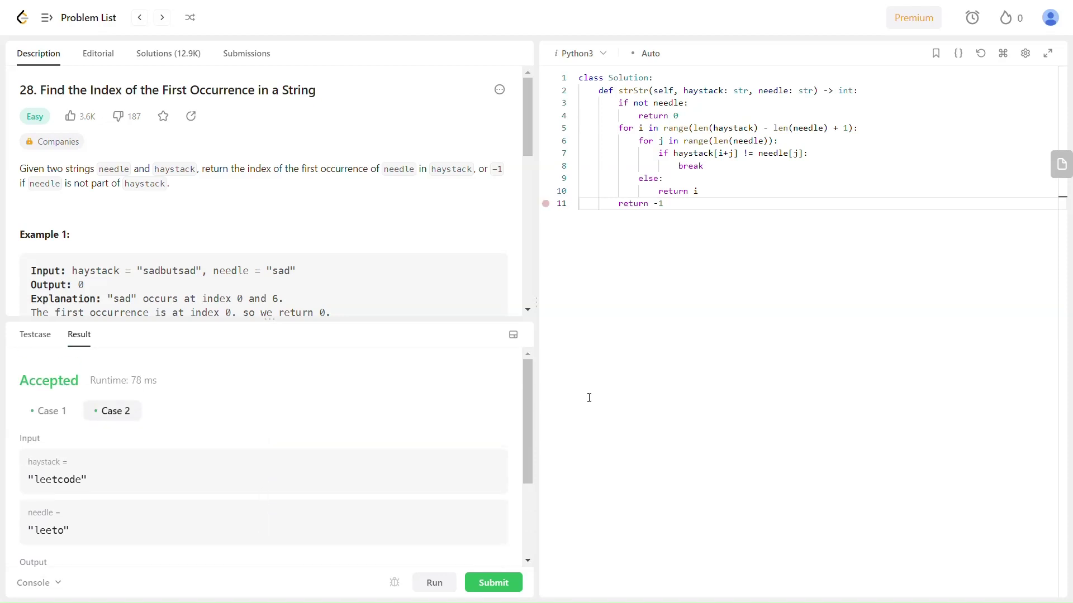